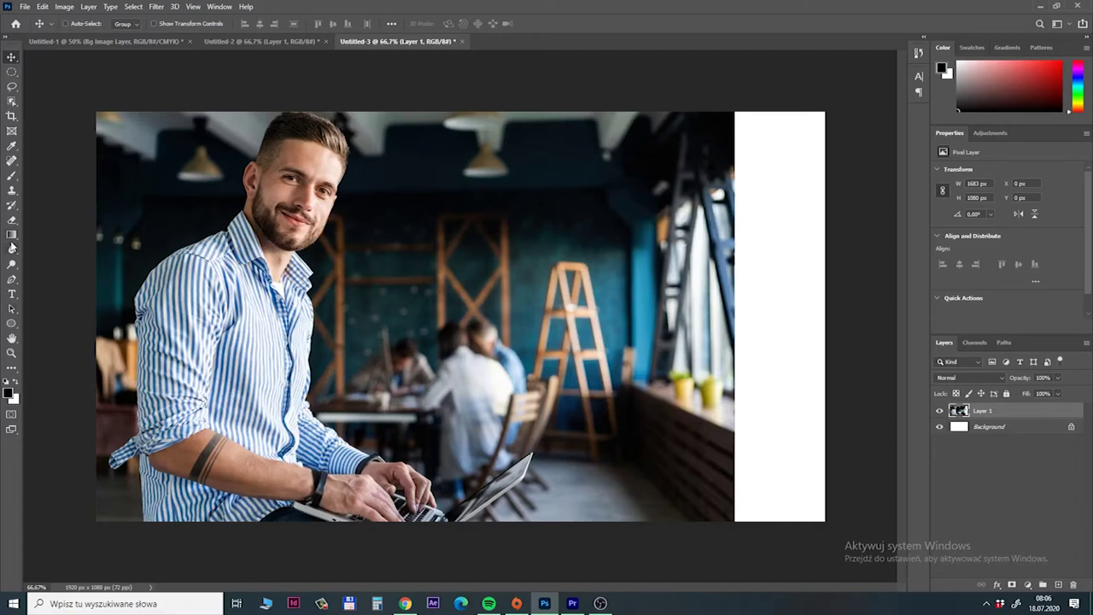
Draw a black rectangle covering the whole canvas and move it below the café photo.
{"action": "left_click_drag", "start_coordinate": [11, 324], "coordinate": [38, 334]}
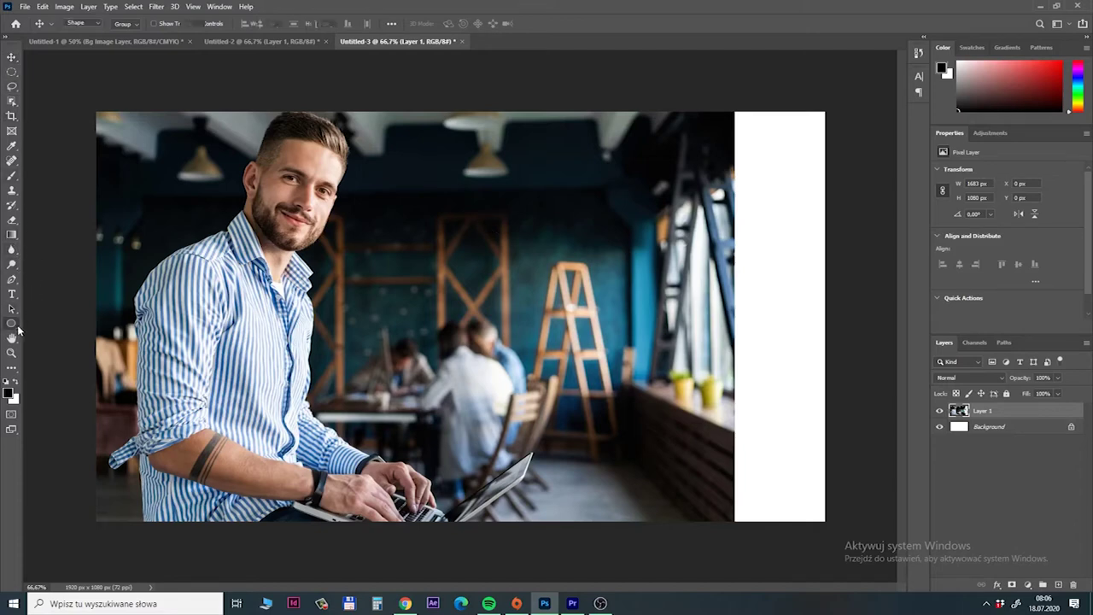
{"action": "left_click", "coordinate": [89, 325]}
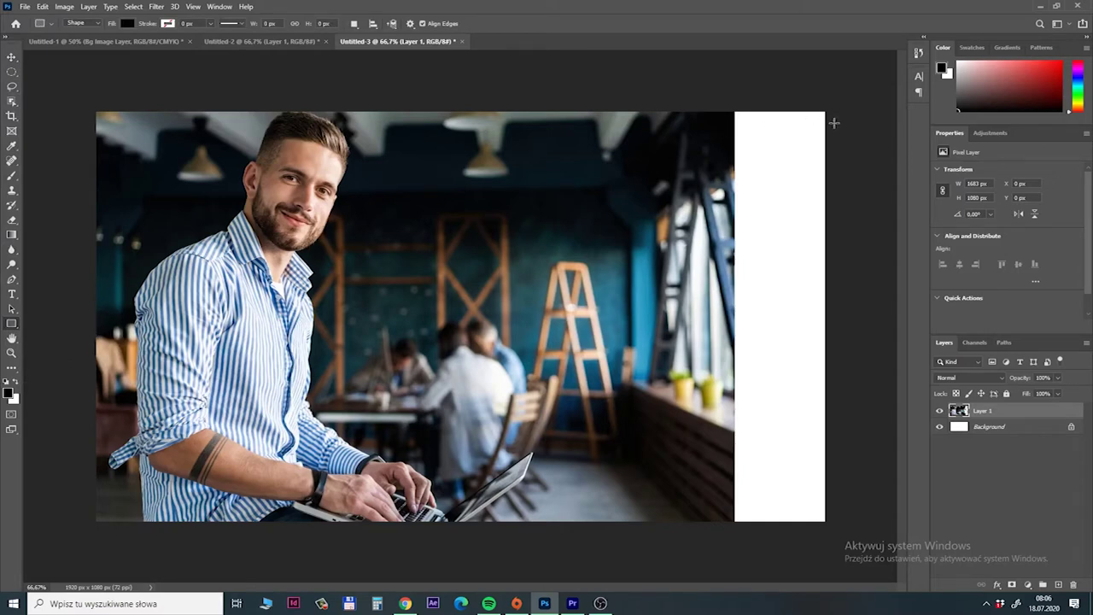
{"action": "left_click_drag", "start_coordinate": [827, 109], "coordinate": [95, 523]}
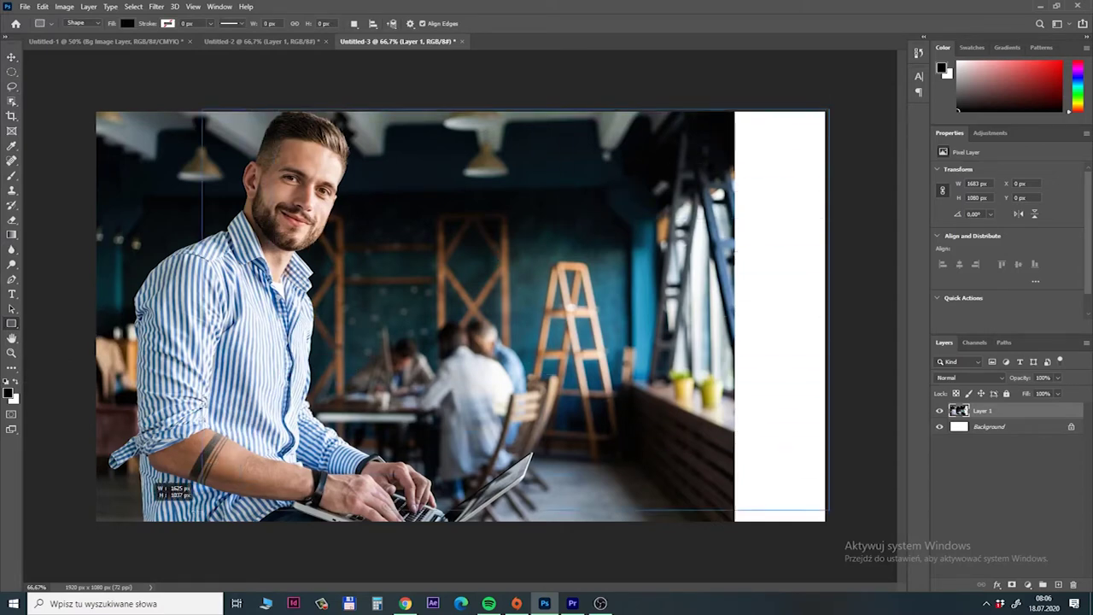
{"action": "left_click_drag", "start_coordinate": [95, 522], "coordinate": [89, 522]}
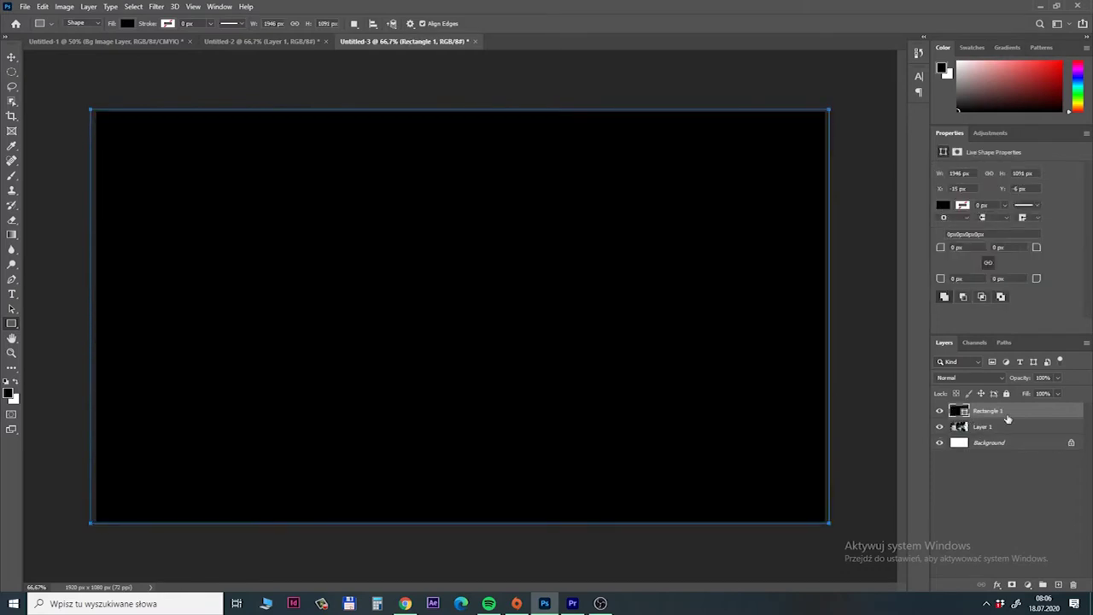
{"action": "key", "text": "ctrl+bracketleft"}
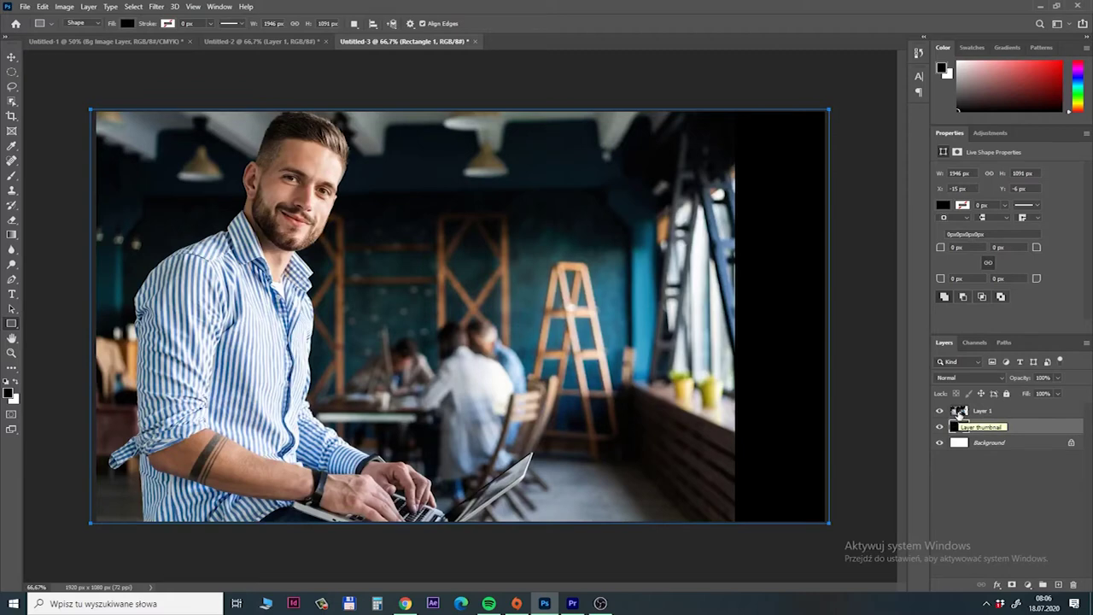
Rename the photo layer to 'image', add a layer mask, and gradient-fade its right side.
{"action": "double_click", "coordinate": [982, 412]}
{"action": "type", "text": "image"}
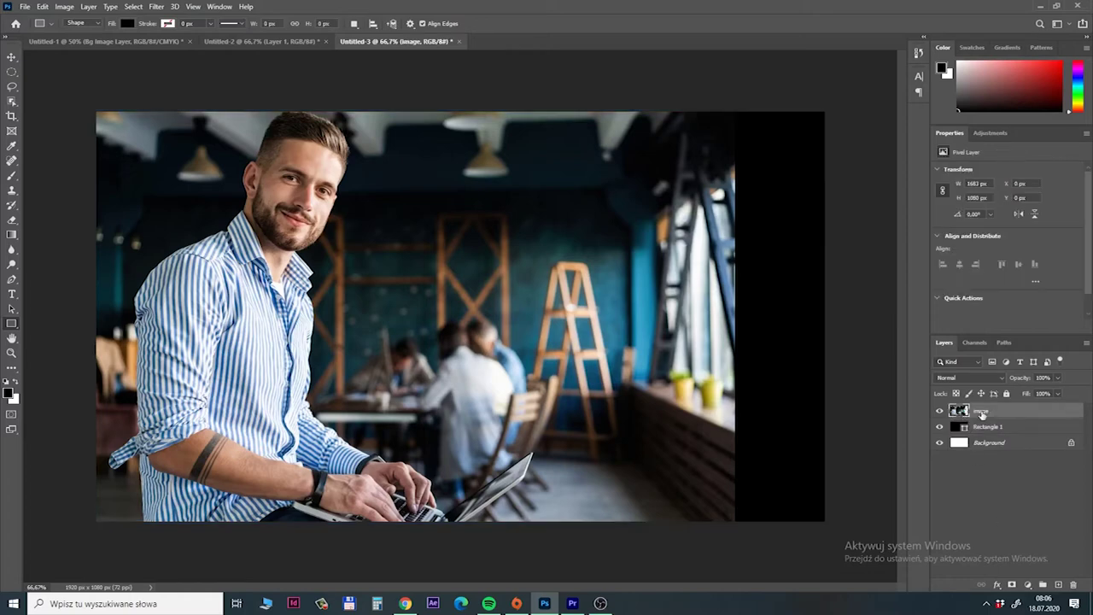
{"action": "left_click", "coordinate": [1014, 582]}
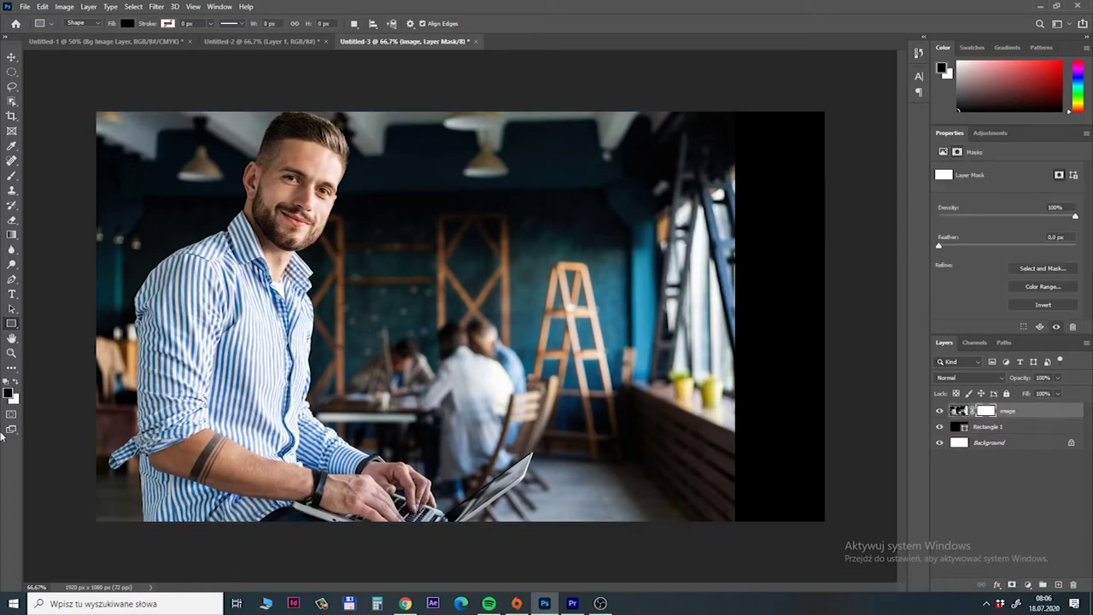
{"action": "left_click", "coordinate": [12, 236]}
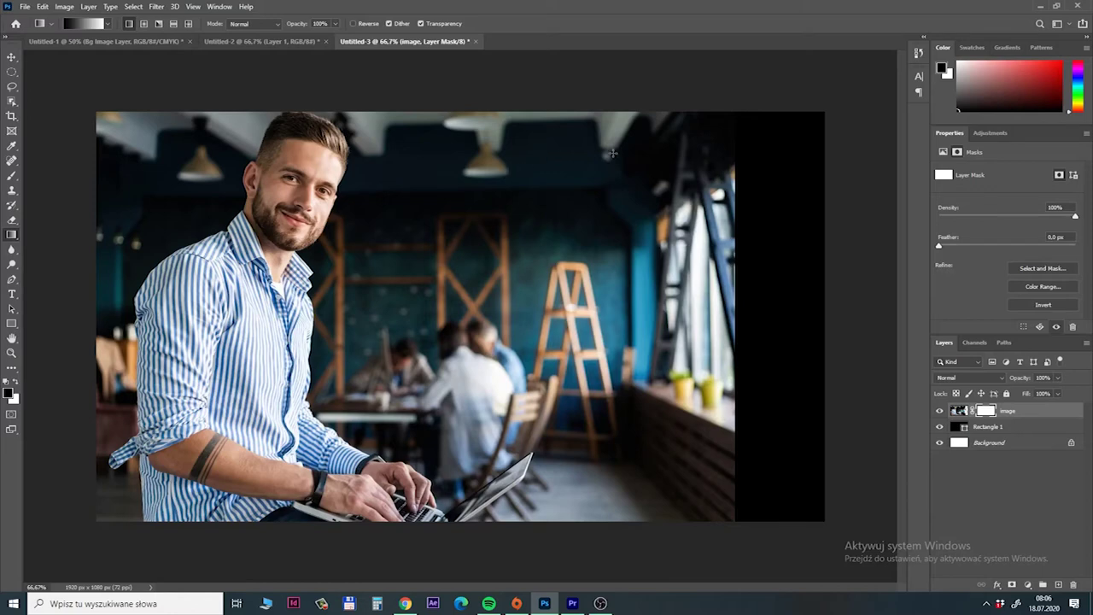
{"action": "left_click_drag", "start_coordinate": [727, 300], "coordinate": [432, 312]}
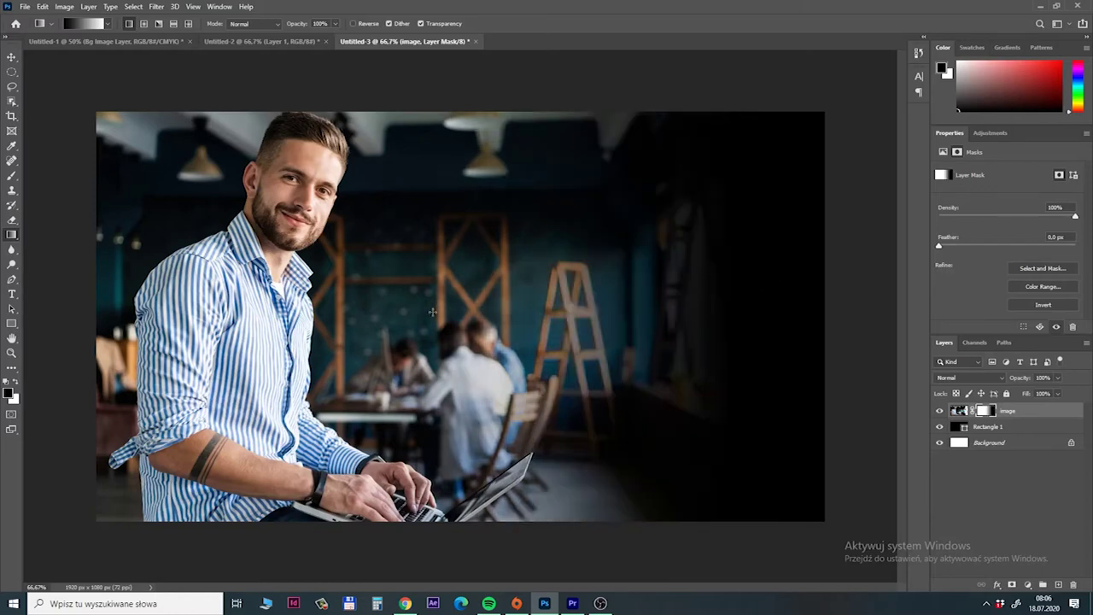
{"action": "key", "text": "ctrl+z"}
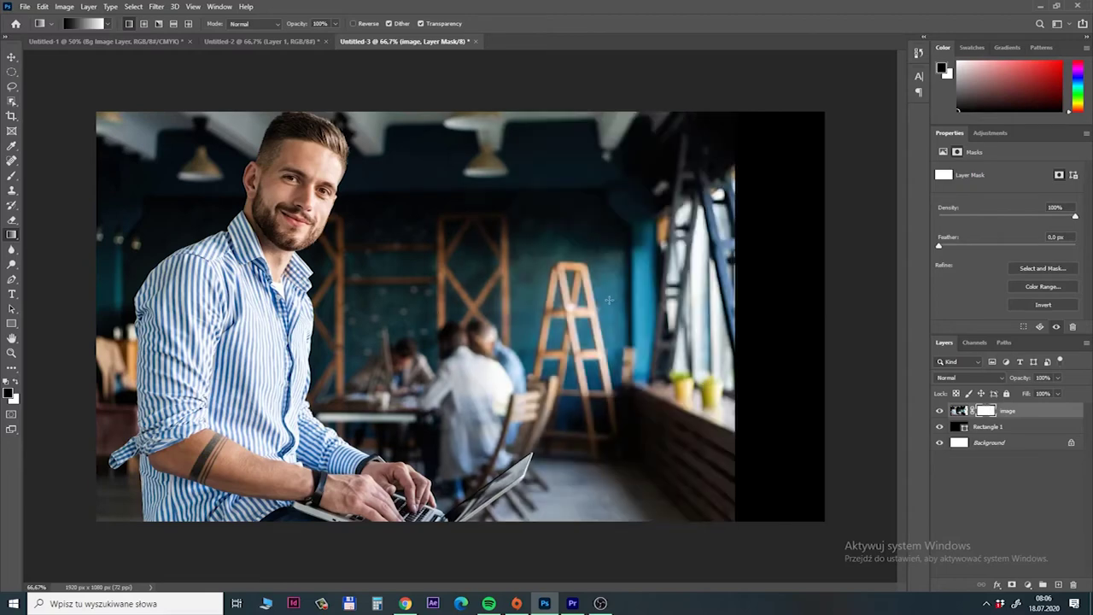
{"action": "left_click_drag", "start_coordinate": [366, 310], "coordinate": [366, 309]}
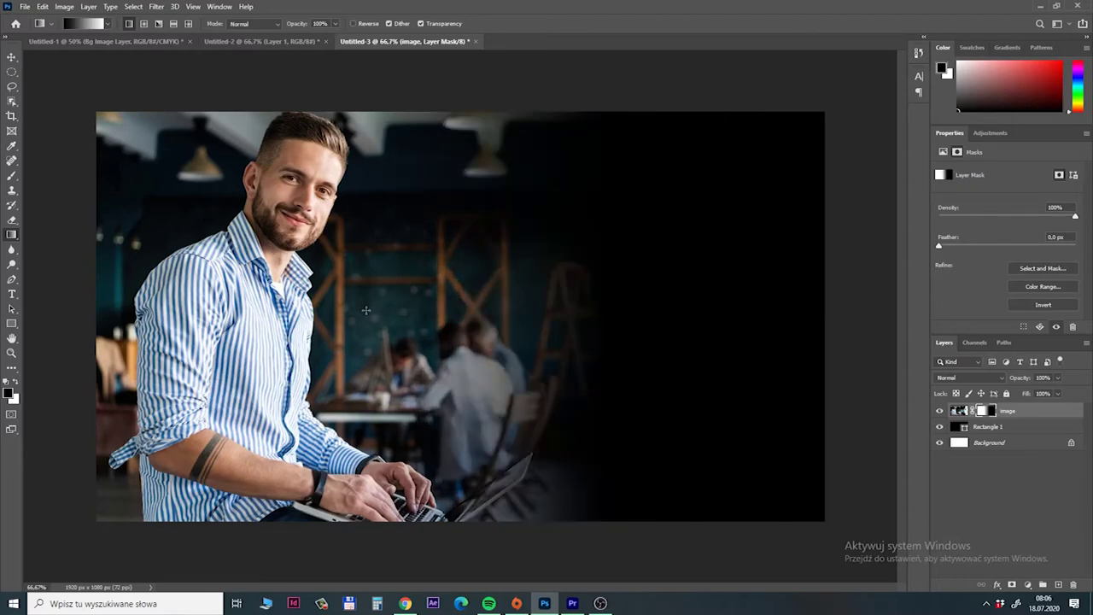
Recolour Rectangle 1 to blue 5c8fca and remove the photo's gradient fade.
{"action": "double_click", "coordinate": [958, 427]}
{"action": "left_click", "coordinate": [766, 312]}
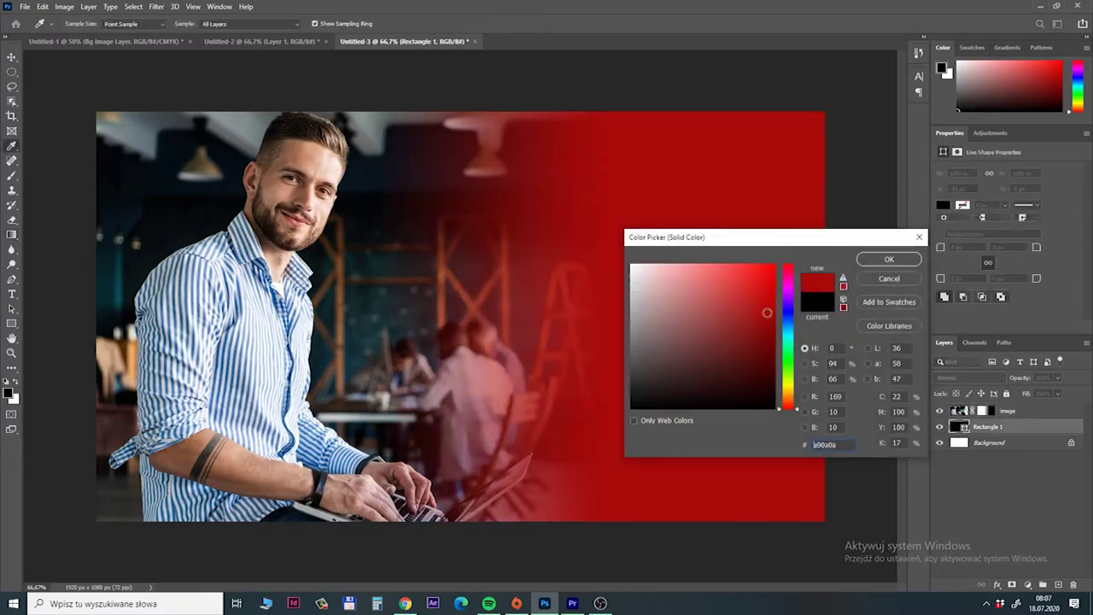
{"action": "left_click_drag", "start_coordinate": [767, 313], "coordinate": [704, 293]}
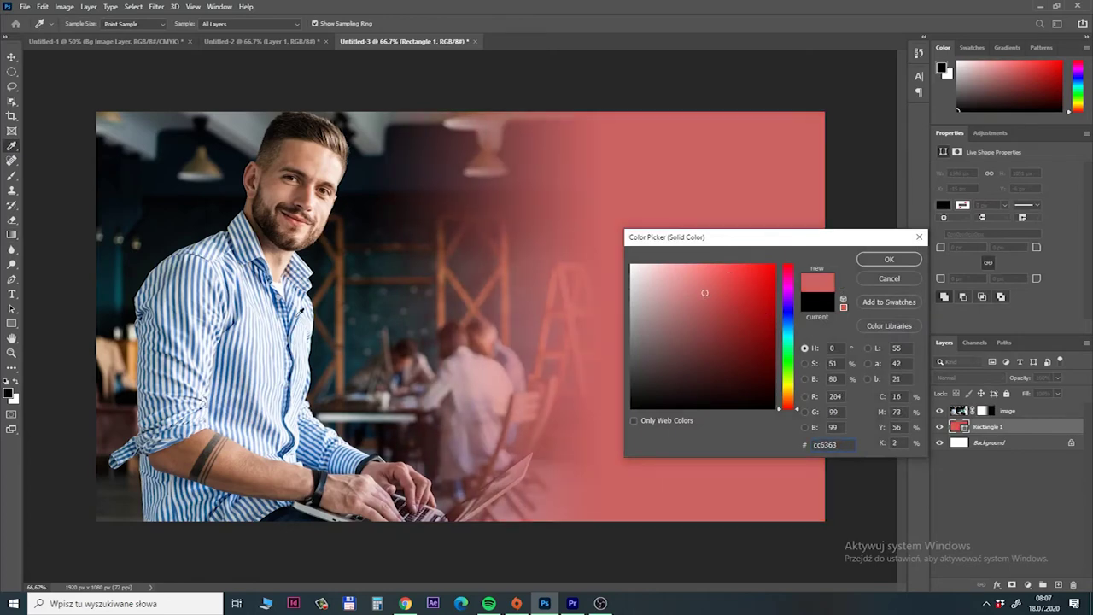
{"action": "type", "text": "5c8fca"}
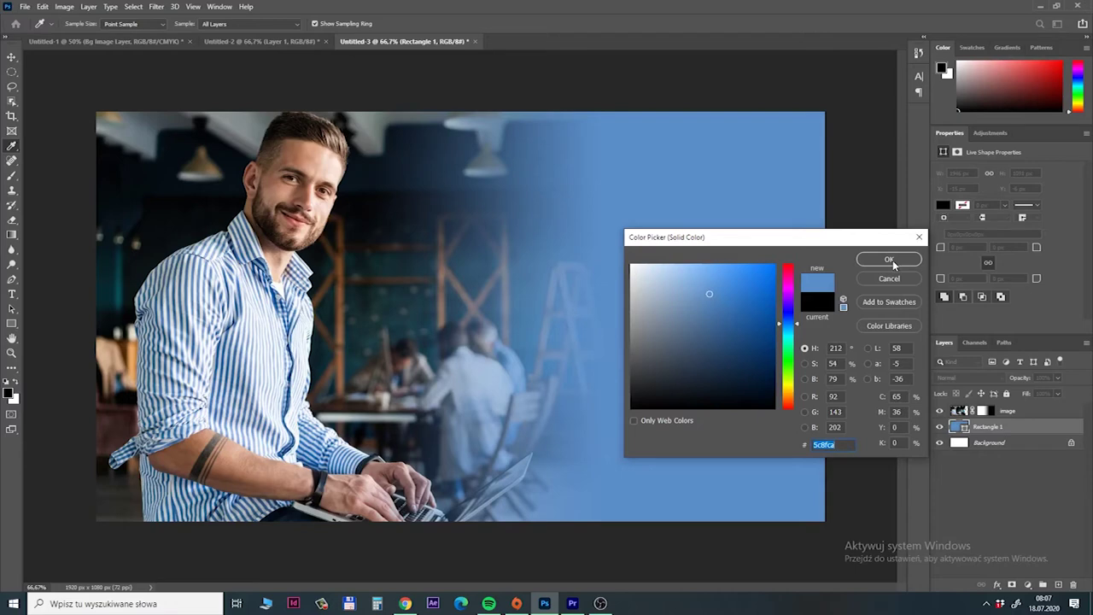
{"action": "left_click", "coordinate": [892, 261]}
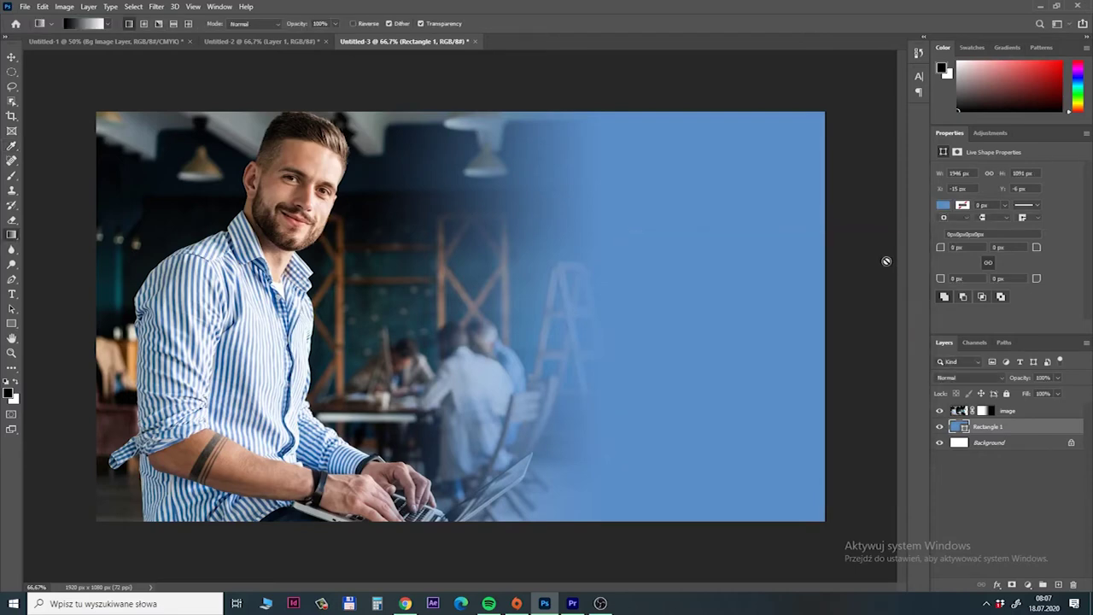
{"action": "key", "text": "ctrl+z"}
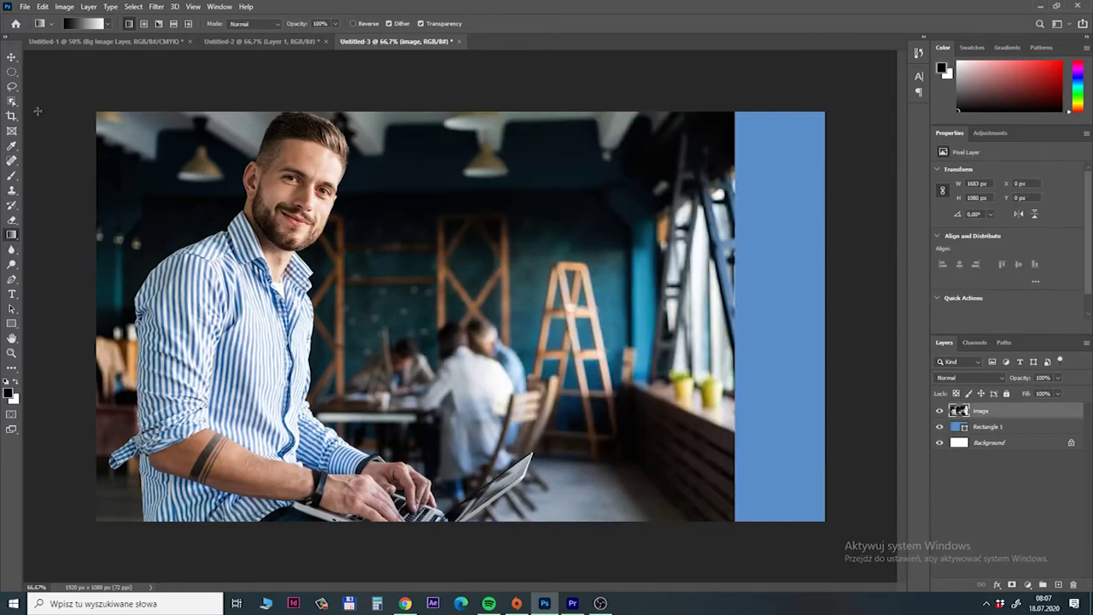
Box-select the man and his laptop with Object Selection and enter Select and Mask.
{"action": "left_click", "coordinate": [11, 103]}
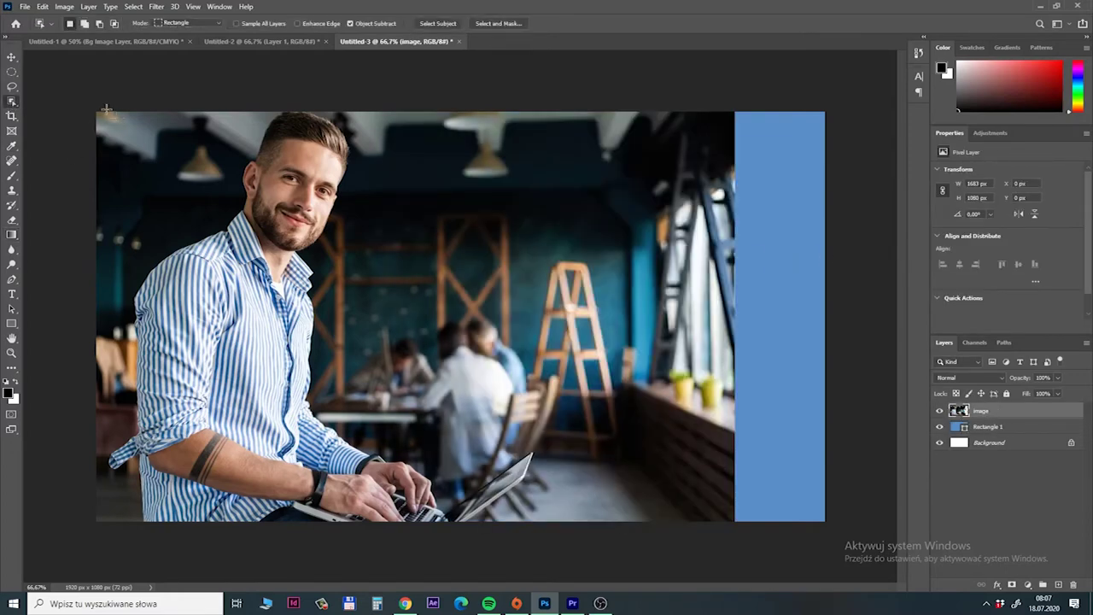
{"action": "left_click_drag", "start_coordinate": [105, 108], "coordinate": [549, 523]}
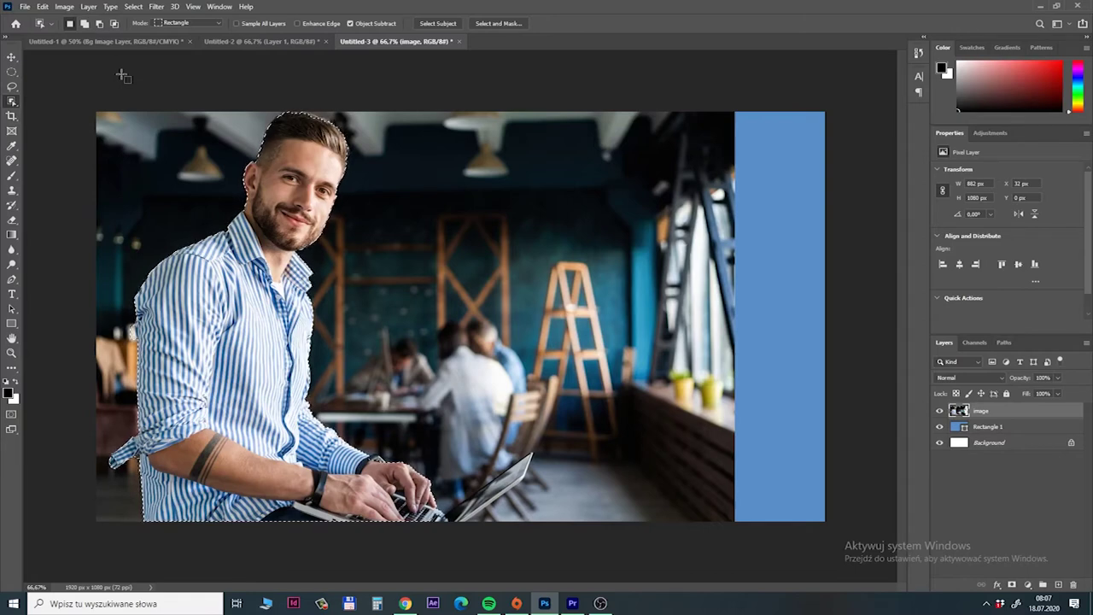
{"action": "left_click", "coordinate": [498, 23]}
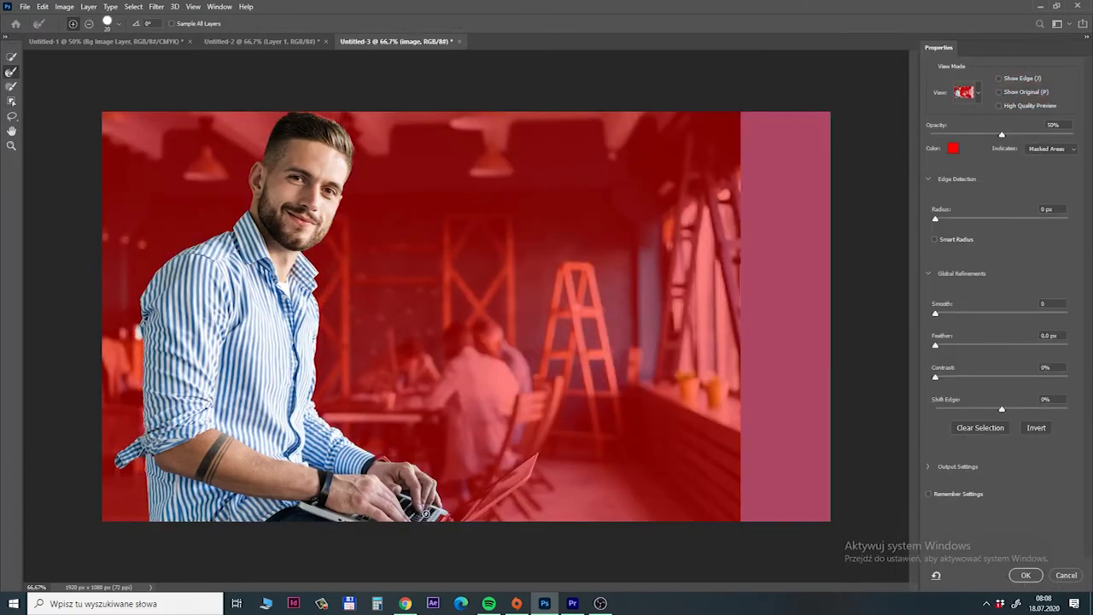
Zoom in to check selection edges around the arm, watch and laptop, then confirm.
{"action": "key", "text": "ctrl+plus"}
{"action": "key", "text": "ctrl+plus"}
{"action": "mouse_move", "coordinate": [356, 453]}
{"action": "left_mouse_down"}
{"action": "mouse_move", "coordinate": [647, 369]}
{"action": "mouse_move", "coordinate": [803, 176]}
{"action": "left_mouse_up"}
{"action": "left_click_drag", "start_coordinate": [77, 491], "coordinate": [169, 406]}
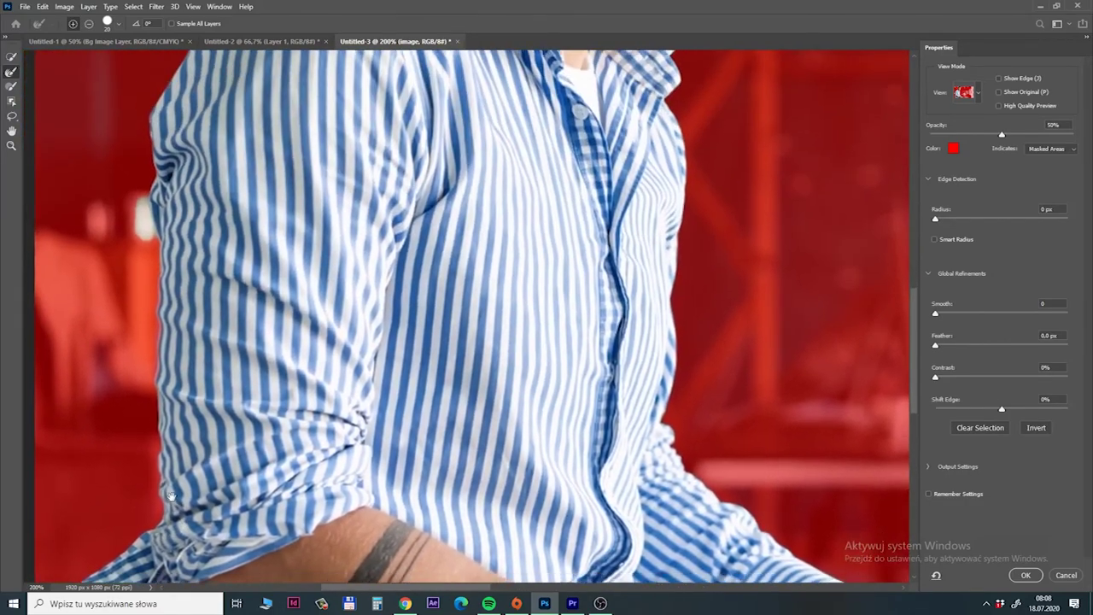
{"action": "mouse_move", "coordinate": [154, 237]}
{"action": "left_mouse_down"}
{"action": "mouse_move", "coordinate": [98, 310]}
{"action": "mouse_move", "coordinate": [79, 215]}
{"action": "left_mouse_up"}
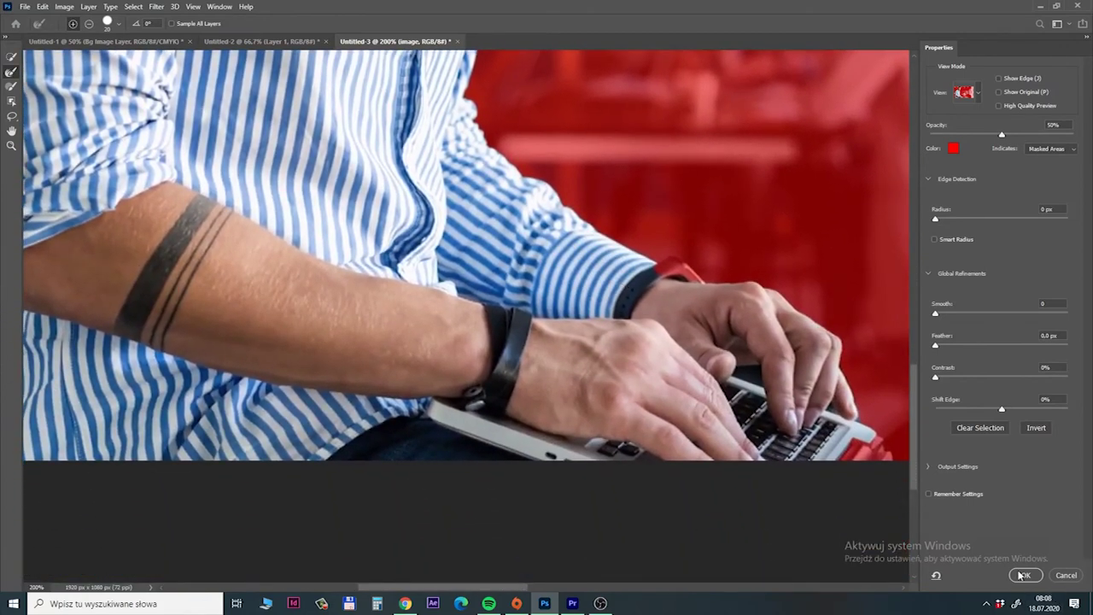
{"action": "left_click", "coordinate": [1018, 575]}
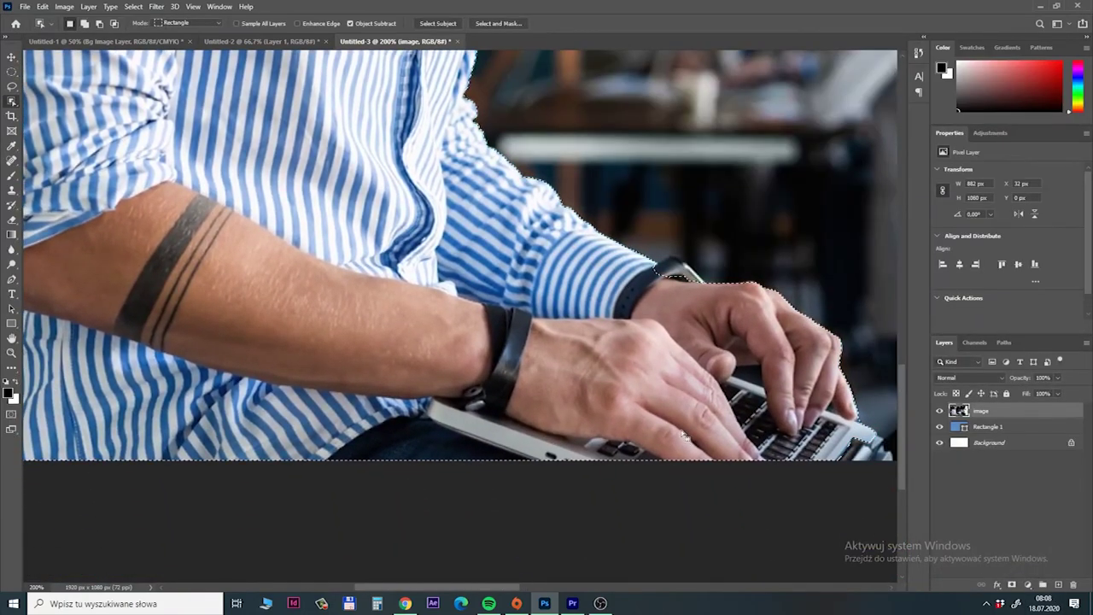
Trace Pen-tool anchors along the hand edge and around the laptop lid.
{"action": "key", "text": "p"}
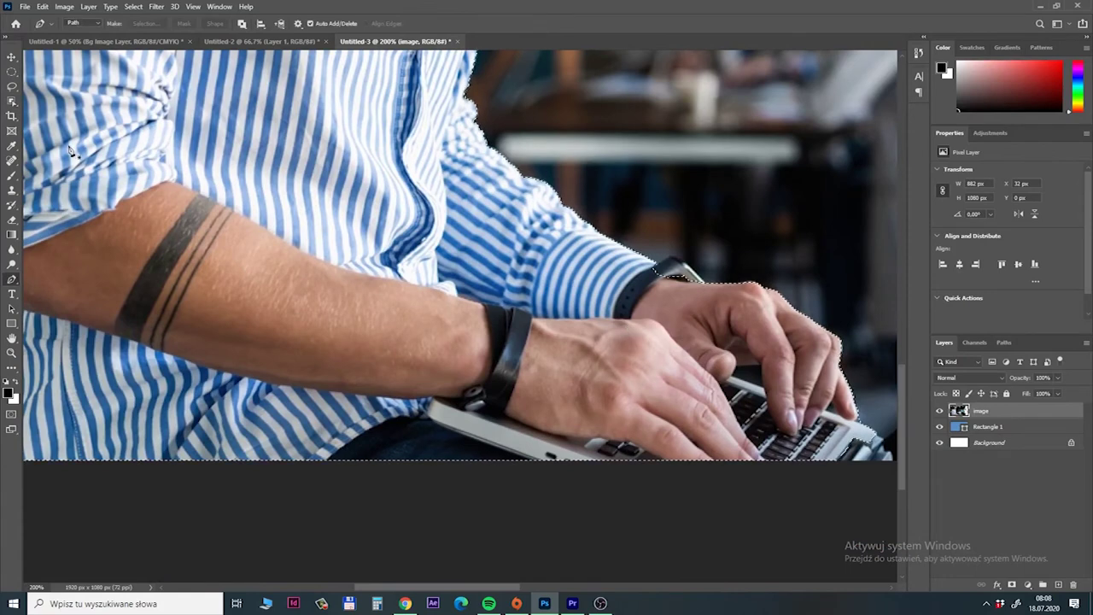
{"action": "left_click", "coordinate": [705, 285]}
{"action": "left_click", "coordinate": [681, 261]}
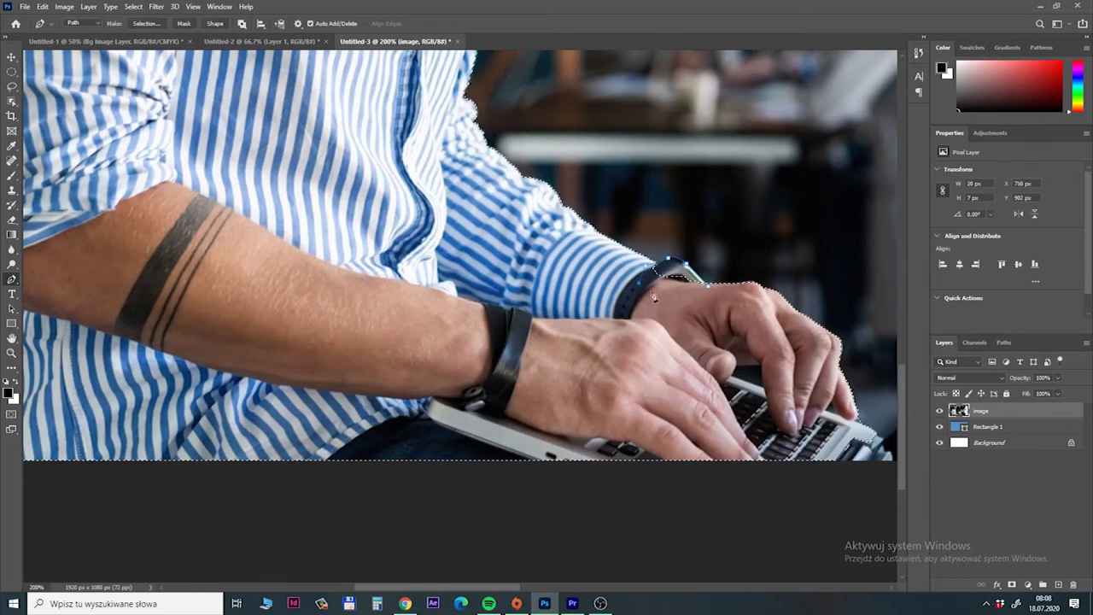
{"action": "left_click_drag", "start_coordinate": [662, 266], "coordinate": [235, 142]}
{"action": "left_click", "coordinate": [639, 181]}
{"action": "left_click", "coordinate": [710, 132]}
{"action": "left_click", "coordinate": [687, 202]}
{"action": "left_click", "coordinate": [537, 315]}
{"action": "left_click", "coordinate": [493, 346]}
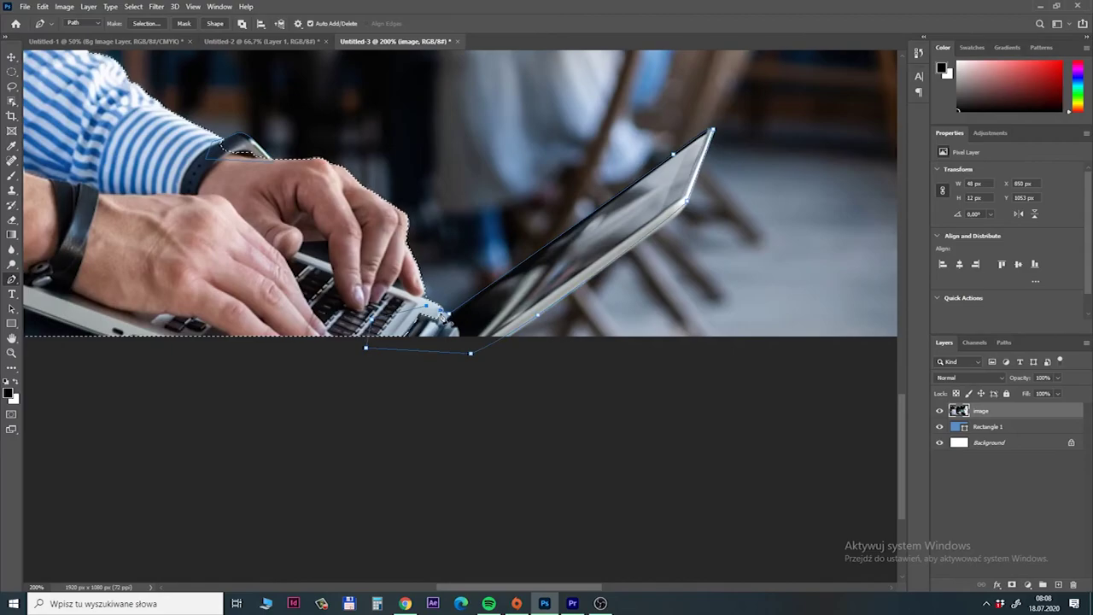
Reactivate the Work Path in the Paths panel and add anchors along the rolled sleeve.
{"action": "mouse_move", "coordinate": [367, 85]}
{"action": "left_mouse_down"}
{"action": "mouse_move", "coordinate": [638, 231]}
{"action": "mouse_move", "coordinate": [491, 333]}
{"action": "left_mouse_up"}
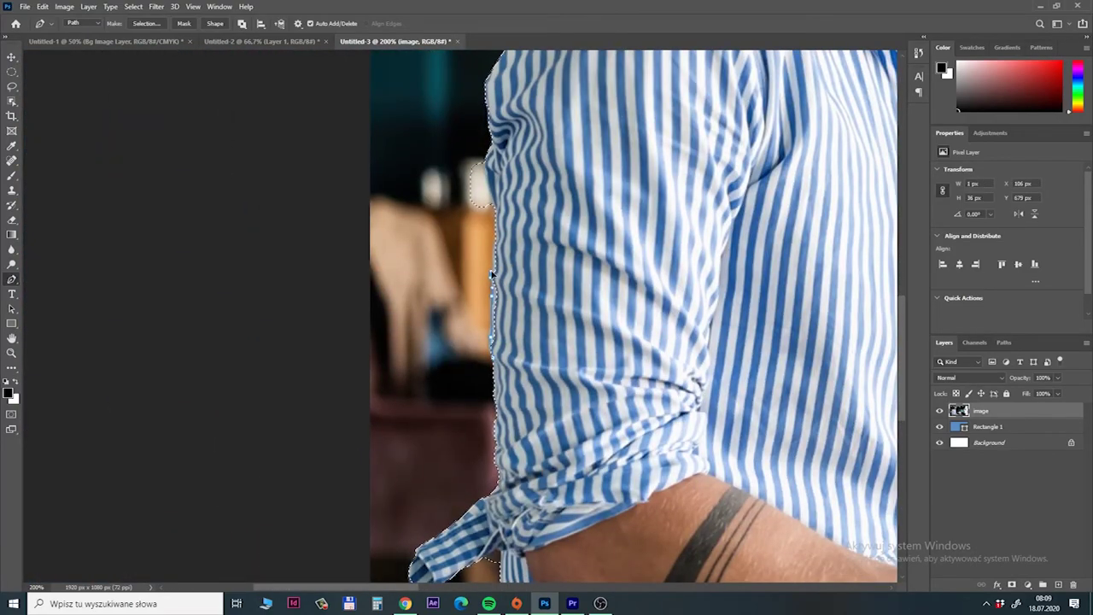
{"action": "left_click_drag", "start_coordinate": [512, 329], "coordinate": [414, 549]}
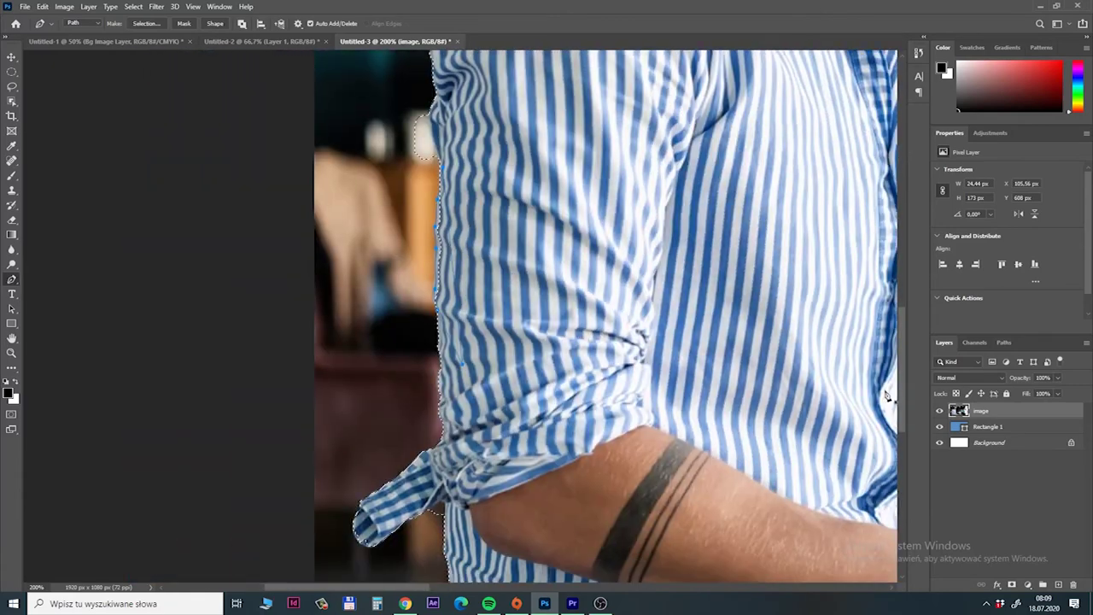
{"action": "left_click", "coordinate": [1004, 343]}
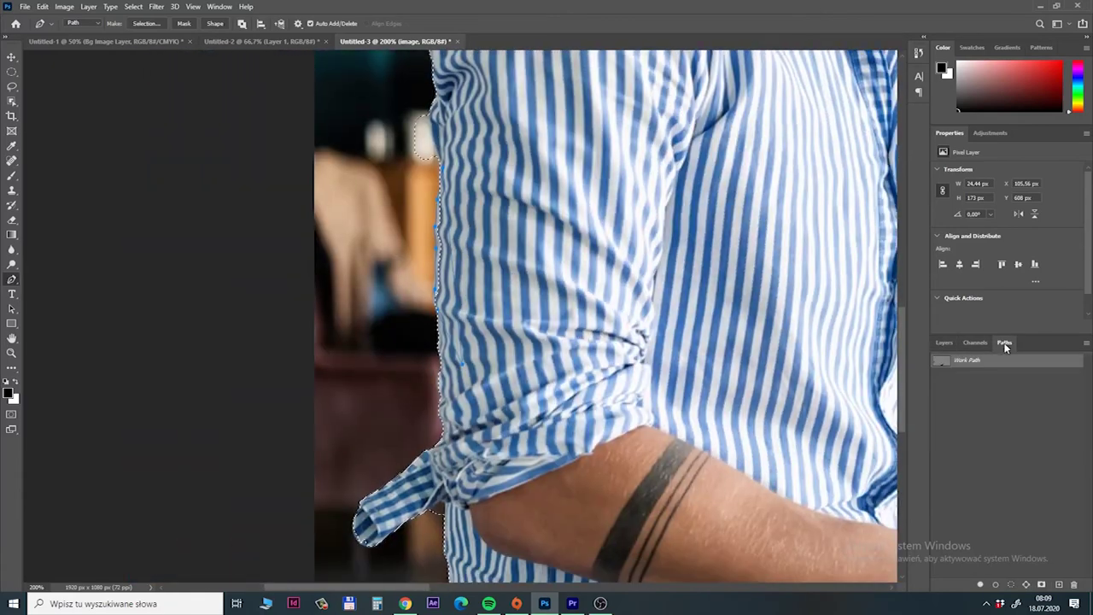
{"action": "left_click", "coordinate": [943, 365]}
{"action": "left_click_drag", "start_coordinate": [649, 418], "coordinate": [531, 223]}
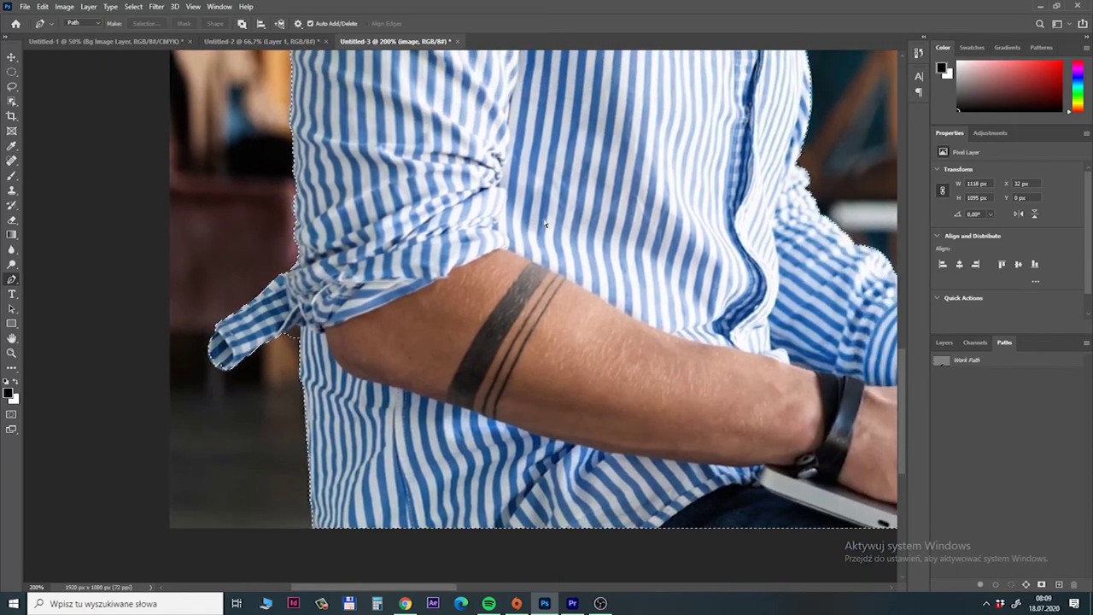
{"action": "left_click", "coordinate": [293, 333]}
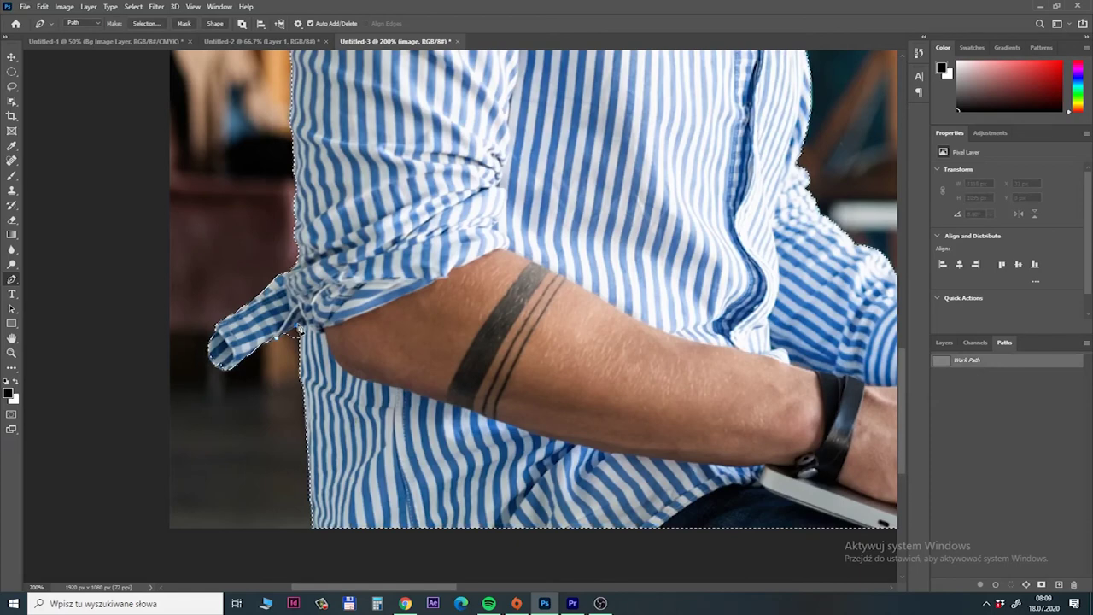
{"action": "left_click", "coordinate": [299, 332]}
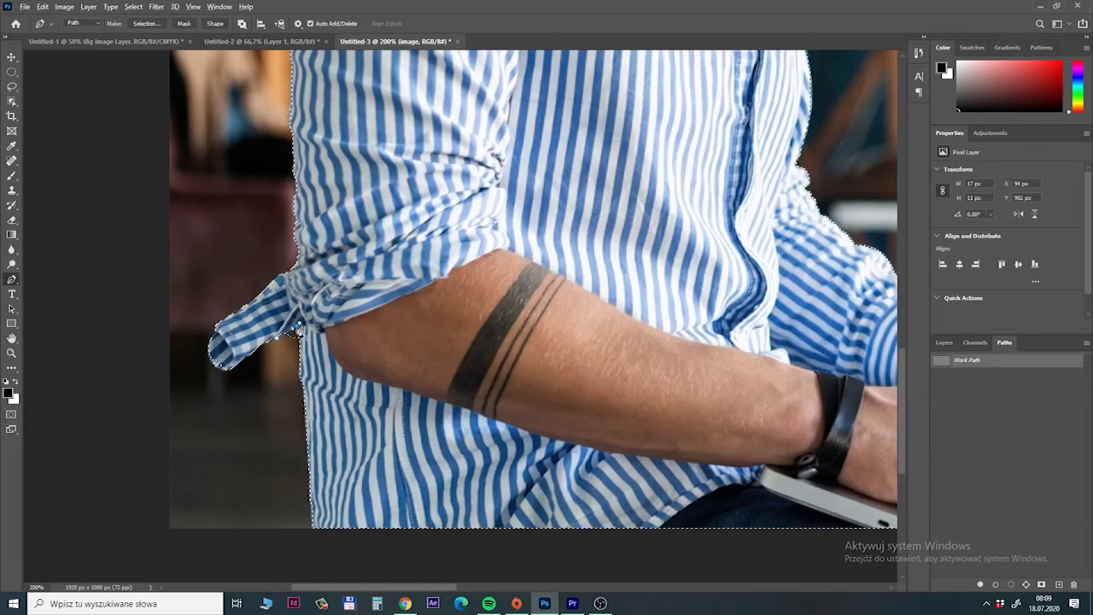
{"action": "left_click", "coordinate": [300, 351]}
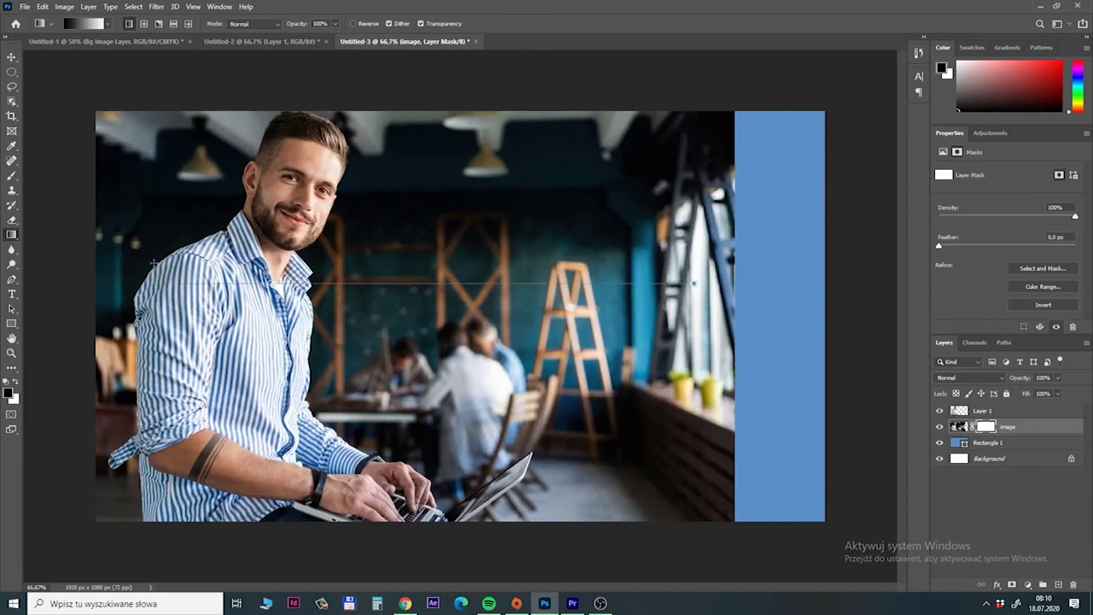
Fade the photo's right side into the blue with a leftward mask gradient.
{"action": "left_click_drag", "start_coordinate": [492, 278], "coordinate": [107, 267]}
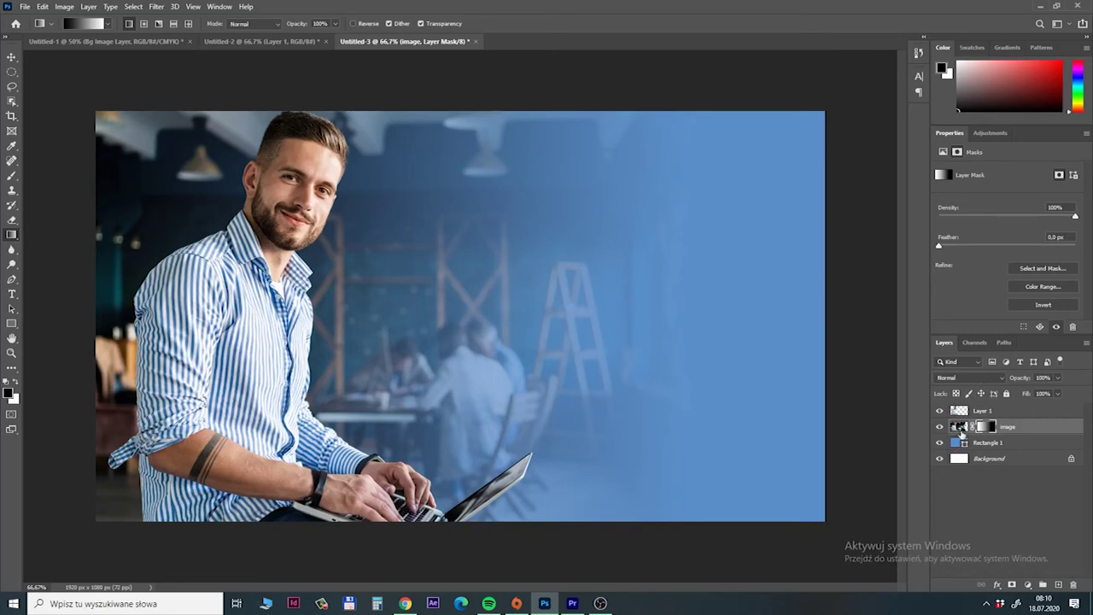
{"action": "left_click", "coordinate": [958, 426]}
{"action": "left_click", "coordinate": [979, 378]}
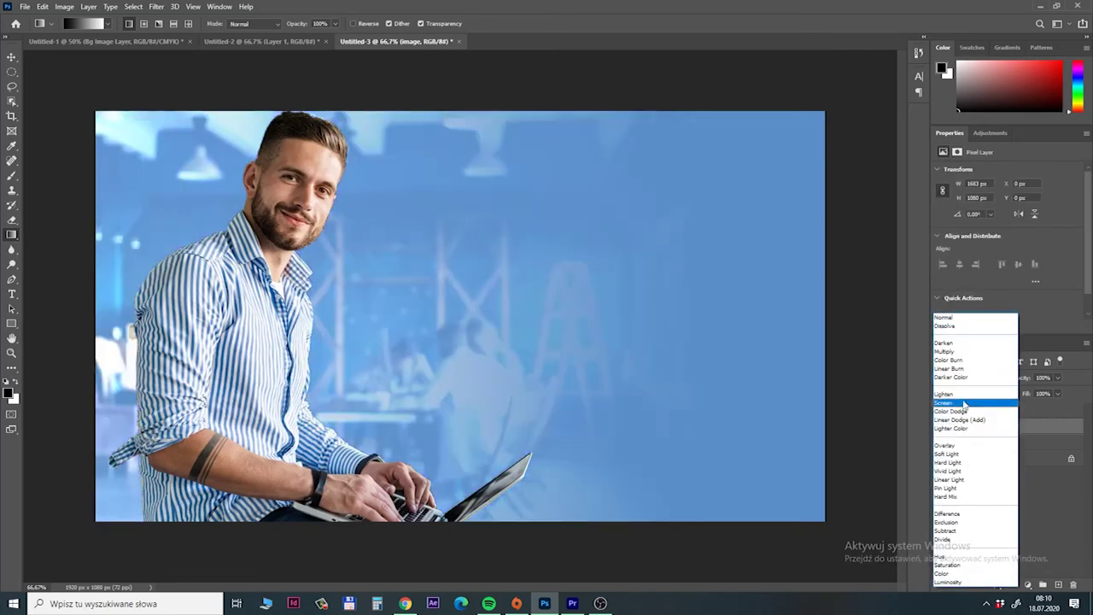
Set the café photo to Soft Light blend and try new backdrop colours for Rectangle 1.
{"action": "left_click", "coordinate": [948, 454]}
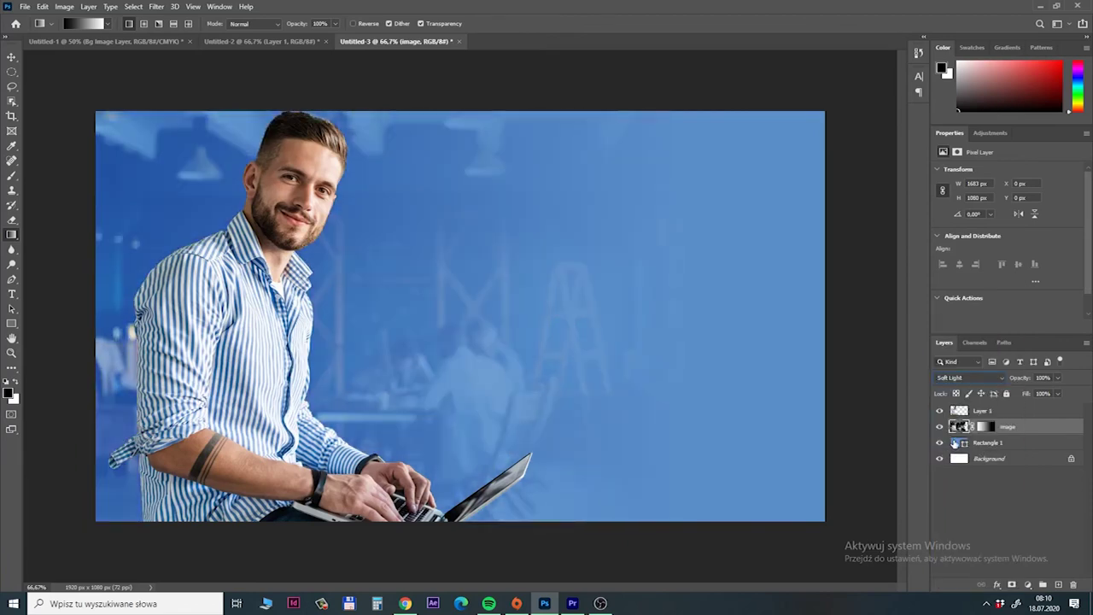
{"action": "double_click", "coordinate": [957, 442]}
{"action": "left_click_drag", "start_coordinate": [740, 302], "coordinate": [744, 309]}
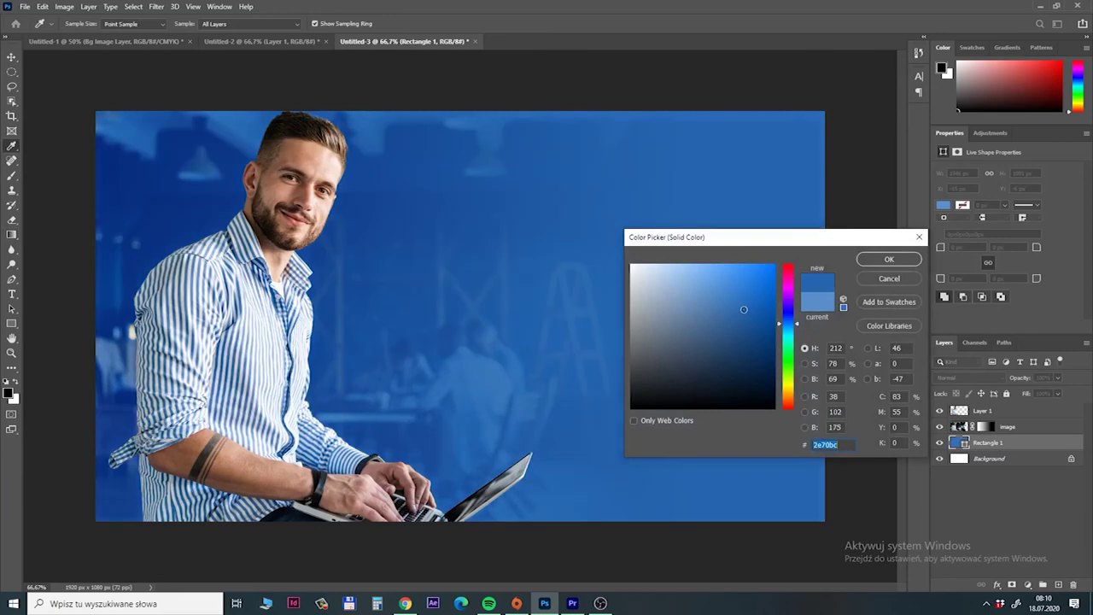
{"action": "left_click", "coordinate": [787, 274]}
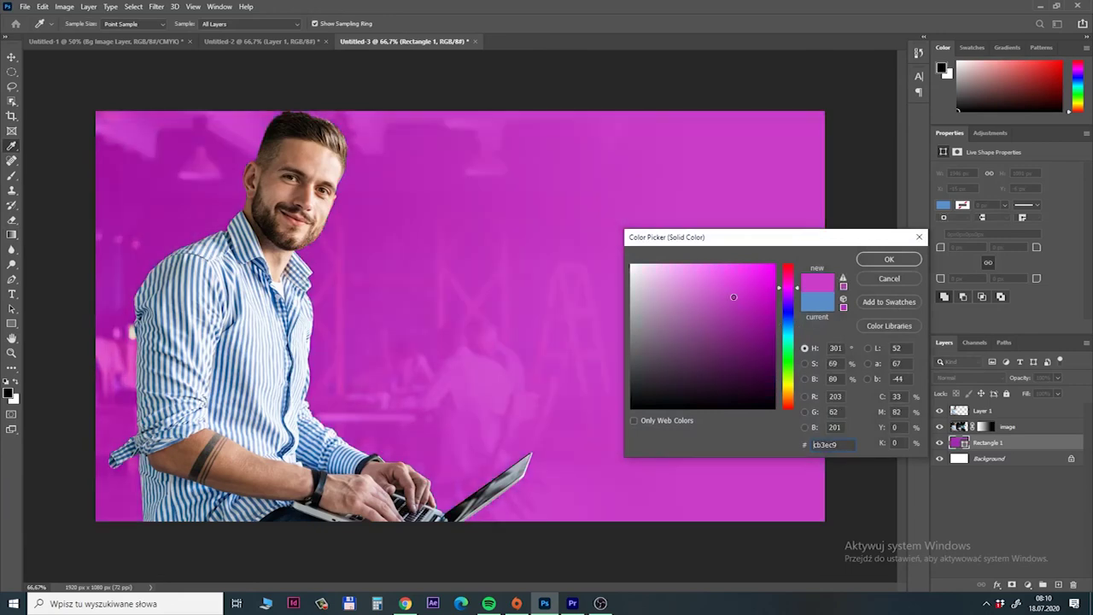
{"action": "left_click", "coordinate": [889, 278]}
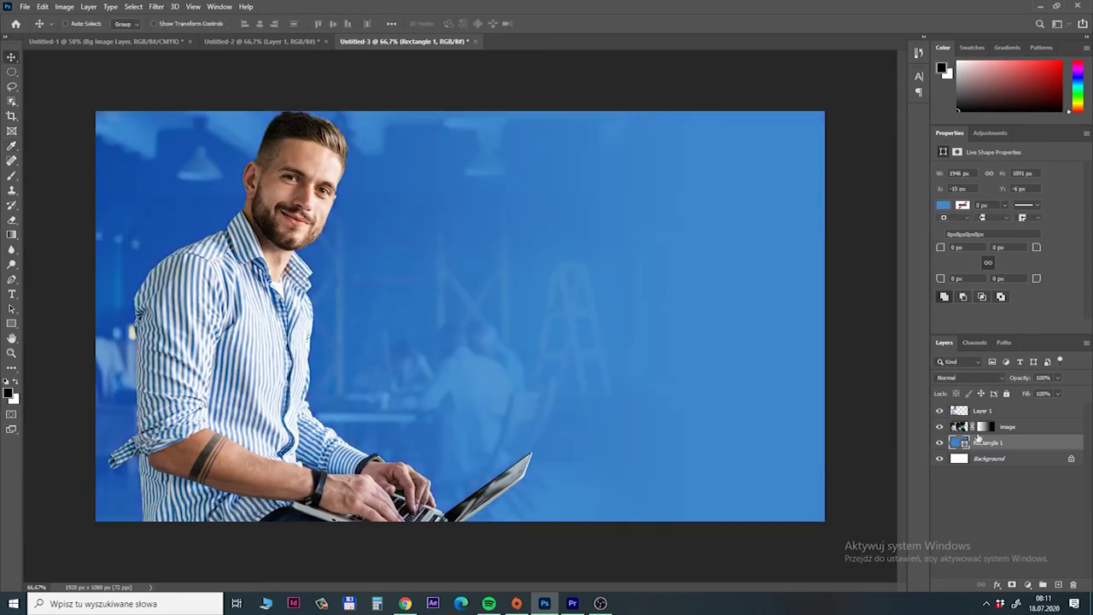
{"action": "left_click", "coordinate": [11, 294]}
Add the 'Text Example' headline and move it to the middle of the canvas.
{"action": "left_click", "coordinate": [376, 231]}
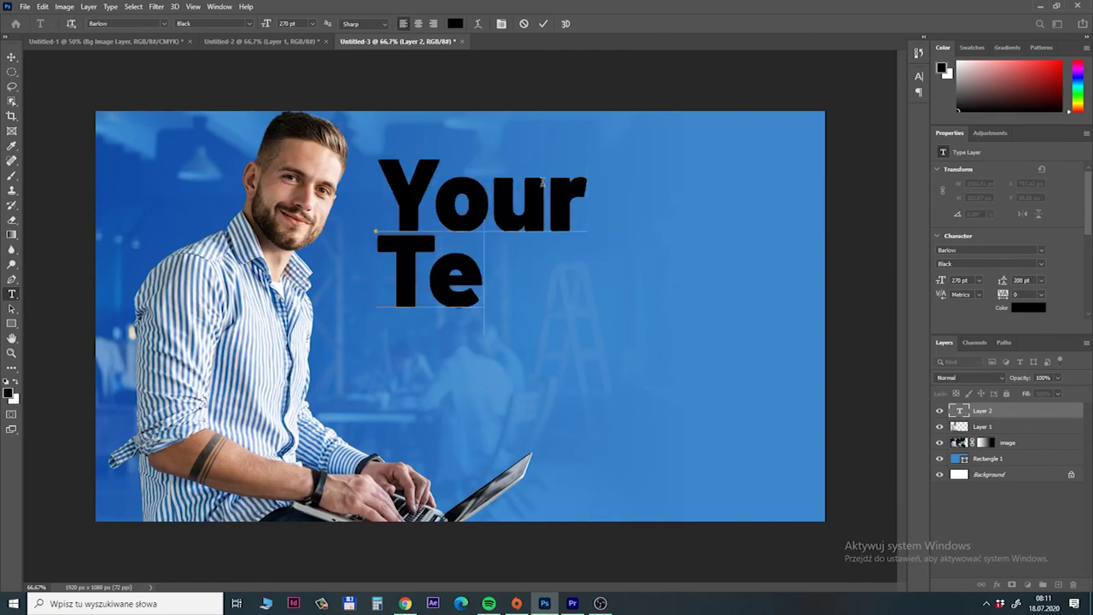
{"action": "type", "text": "Text Example"}
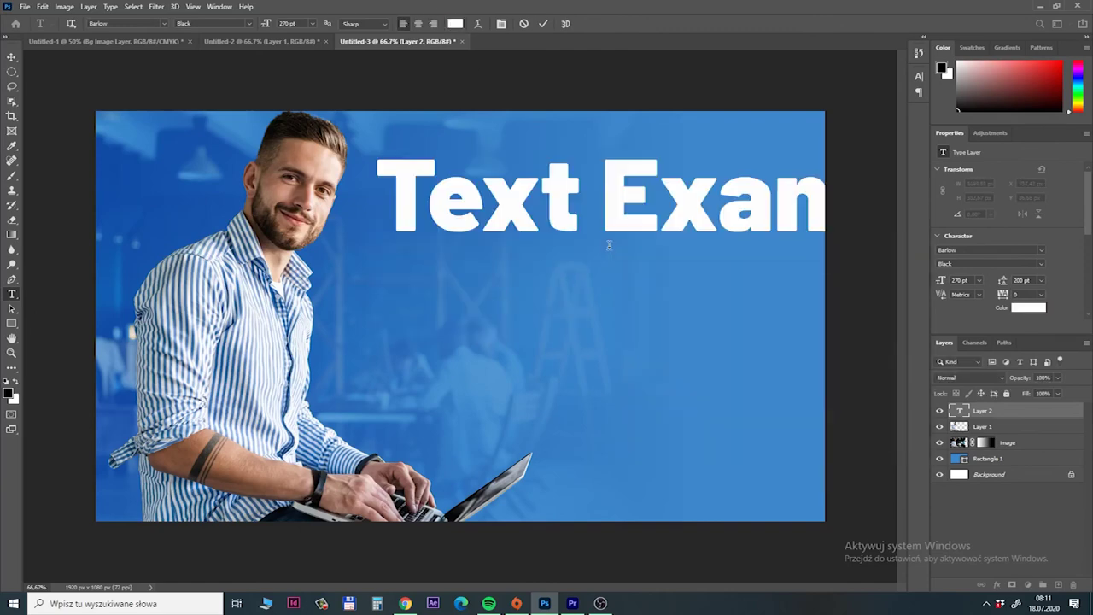
{"action": "key", "text": "ctrl+Return"}
{"action": "key", "text": "v"}
{"action": "left_click_drag", "start_coordinate": [404, 165], "coordinate": [431, 243]}
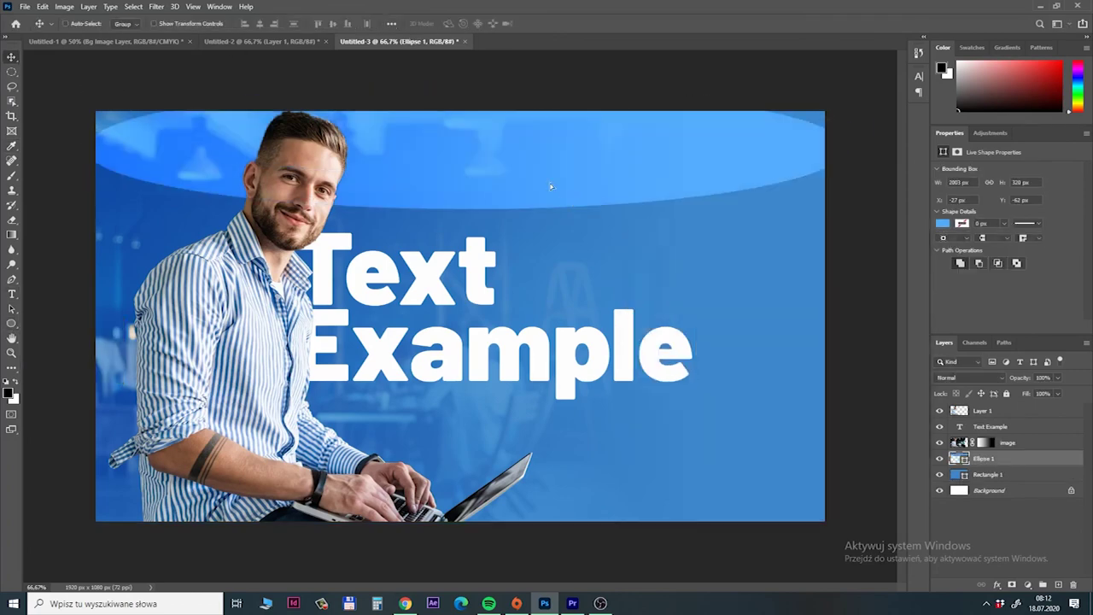
Apply Gaussian Blur to the ellipse glow, then draw Rectangle 2 and skew it diagonally.
{"action": "left_click", "coordinate": [790, 172]}
{"action": "key", "text": "u"}
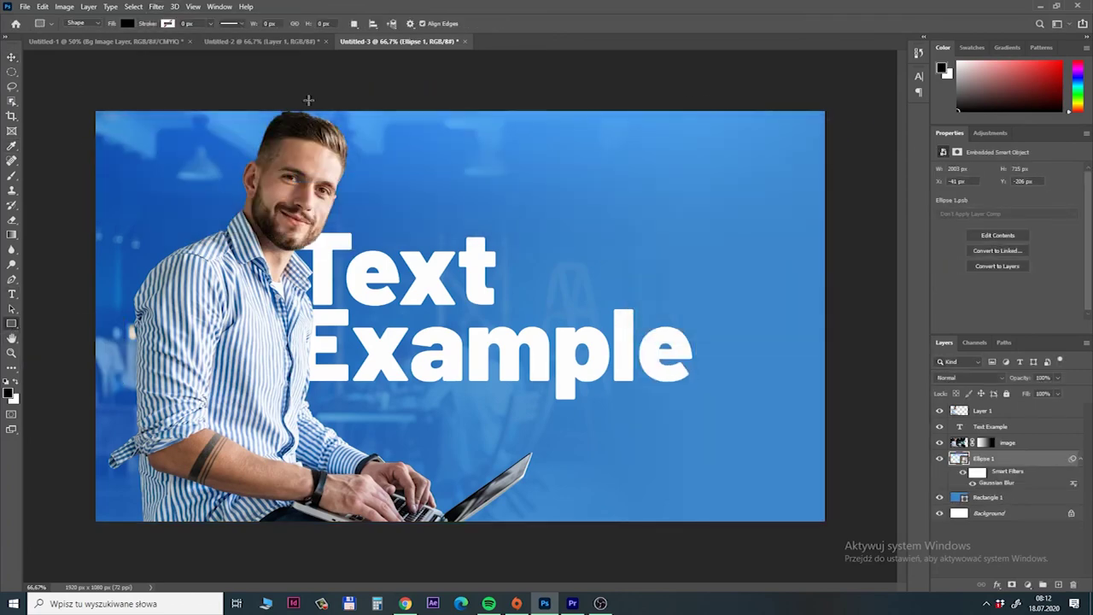
{"action": "left_click_drag", "start_coordinate": [450, 76], "coordinate": [833, 527]}
{"action": "key", "text": "ctrl+t"}
{"action": "left_click_drag", "start_coordinate": [450, 529], "coordinate": [103, 530]}
{"action": "left_click_drag", "start_coordinate": [450, 77], "coordinate": [639, 76]}
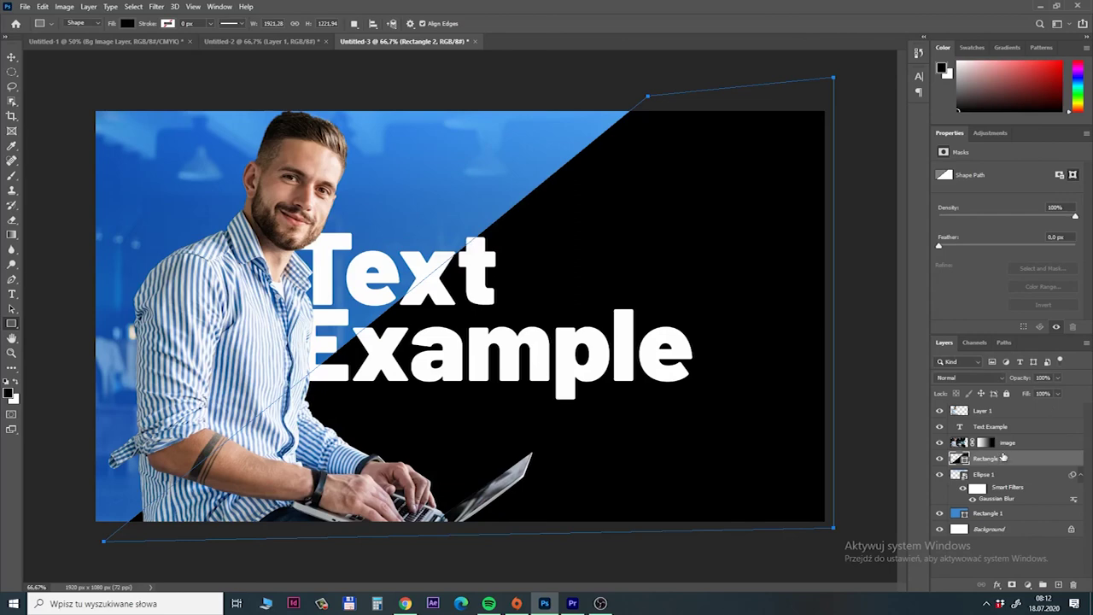
Recolour the diagonal Rectangle 2 blue and add a mask to it.
{"action": "key", "text": "Return"}
{"action": "left_click_drag", "start_coordinate": [988, 459], "coordinate": [988, 503]}
{"action": "double_click", "coordinate": [959, 497]}
{"action": "left_click", "coordinate": [738, 308]}
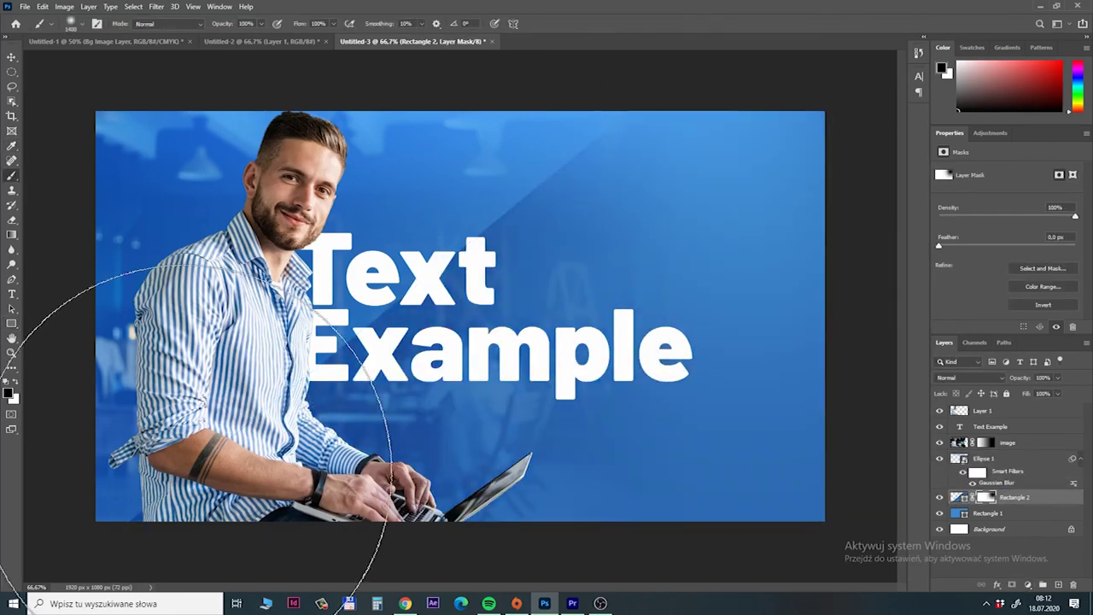